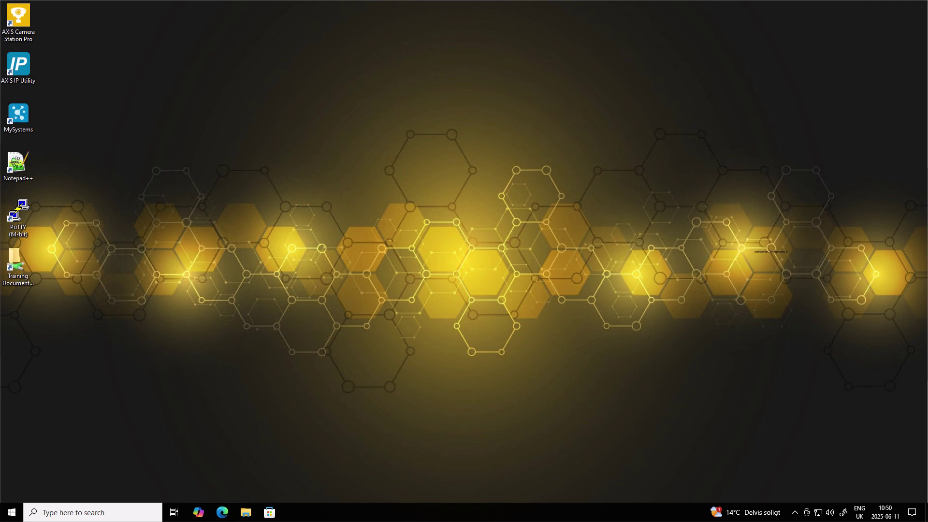
# - Go from Settings > System > About to System Properties, which shows the computer name and WORKGROUP membership
pyautogui.click(87, 512)
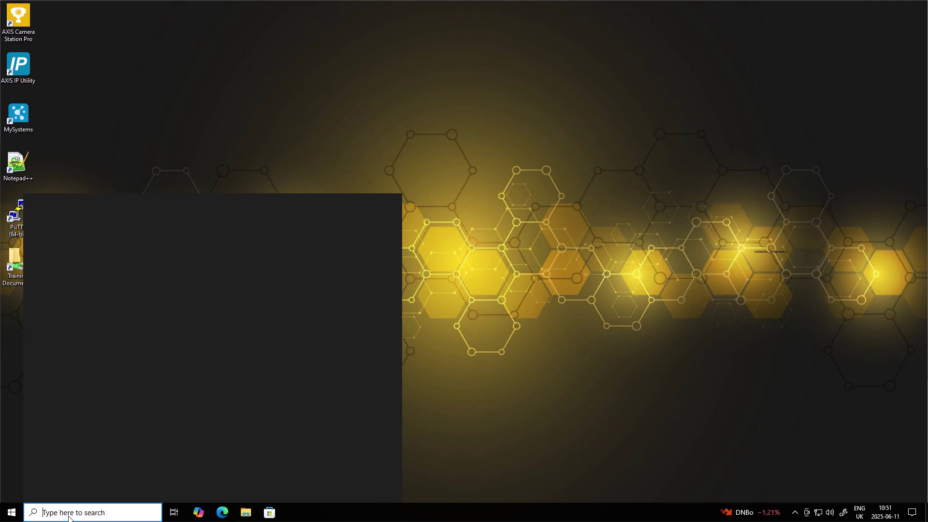
pyautogui.write('settings')
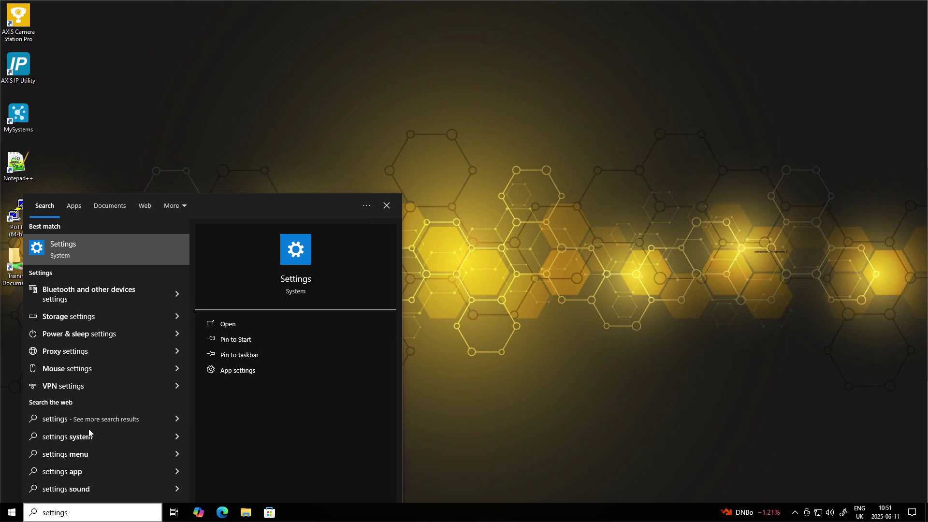
pyautogui.press('Return')
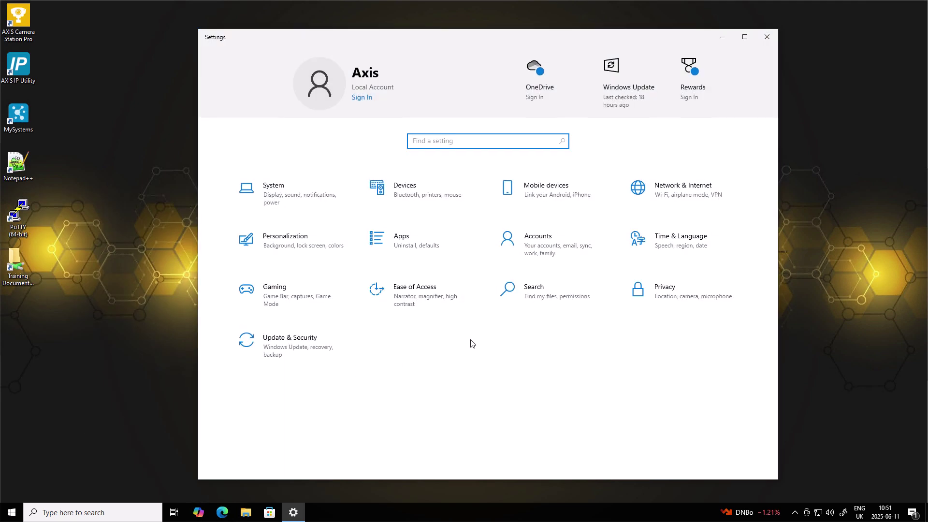
pyautogui.click(257, 202)
pyautogui.click(226, 469)
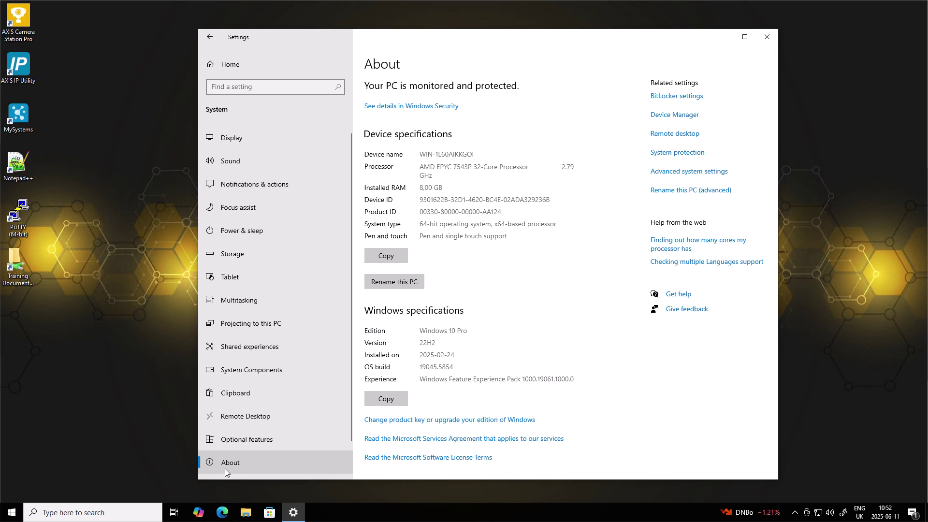
pyautogui.click(696, 191)
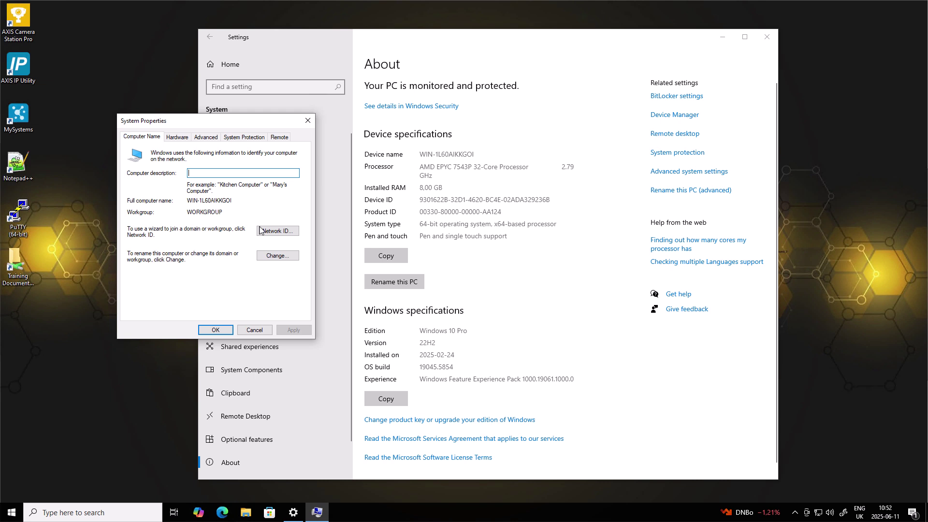
# - Join the computer to the acslab.axis.com domain using the administrator account's credentials
pyautogui.click(277, 256)
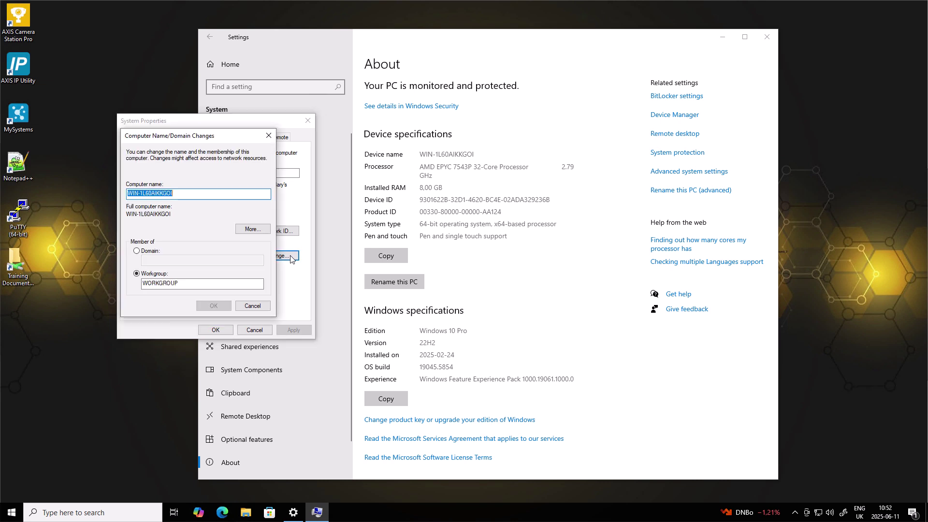
pyautogui.click(147, 257)
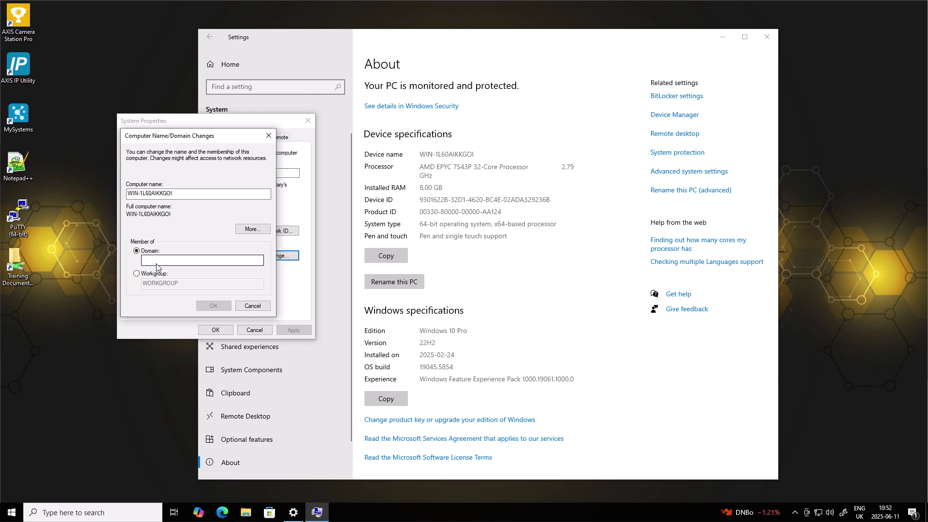
pyautogui.click(157, 263)
pyautogui.write('acs')
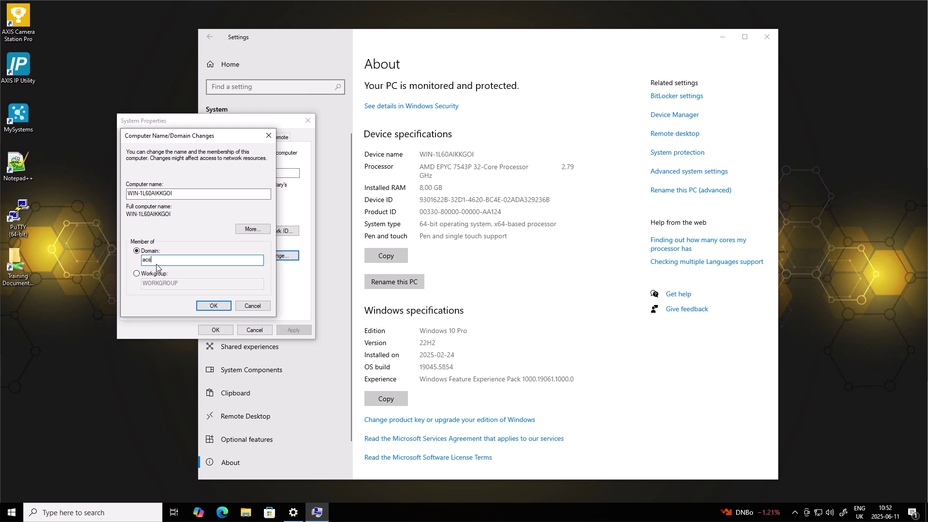
pyautogui.write('lab.axis.com')
pyautogui.press('Return')
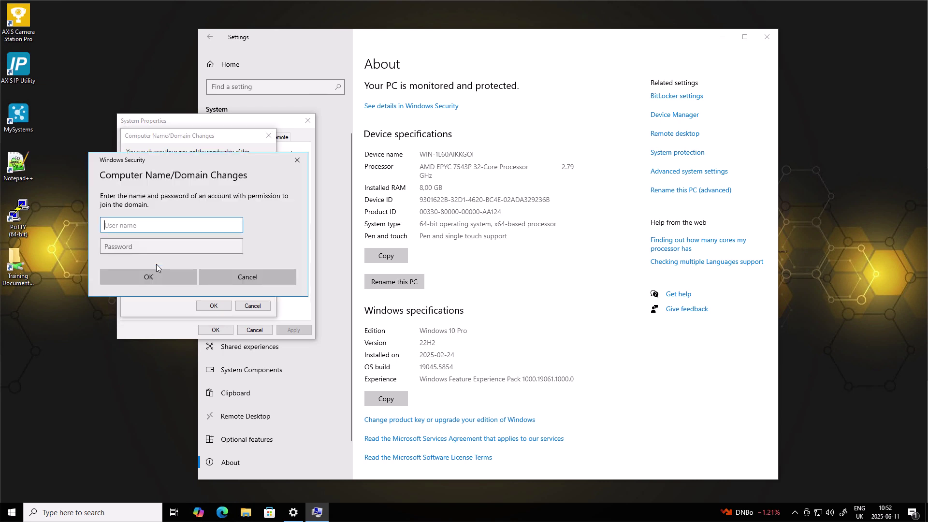
pyautogui.write('administrator')
pyautogui.press('Tab')
pyautogui.write('•••••')
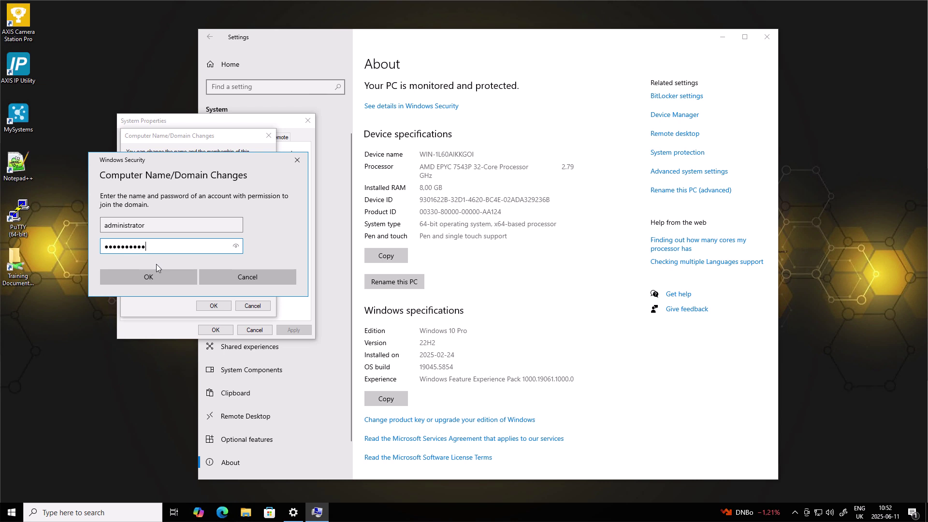
pyautogui.press('Return')
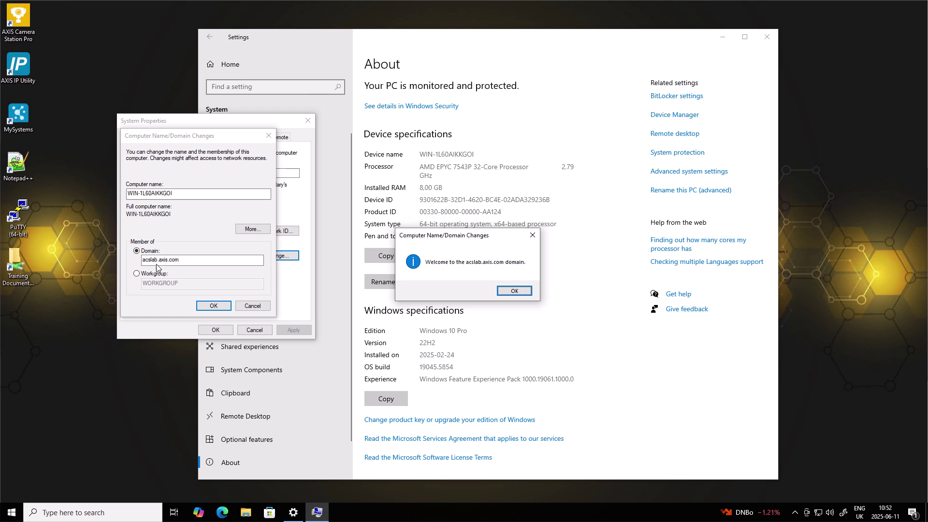
# - Acknowledge the domain welcome and restart notices, close System Properties, and restart the computer now
pyautogui.click(515, 291)
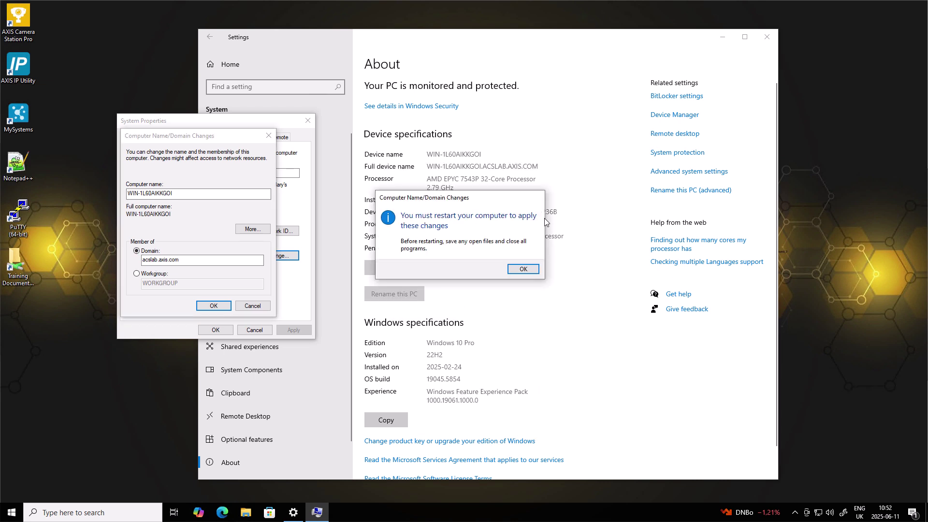
pyautogui.click(526, 270)
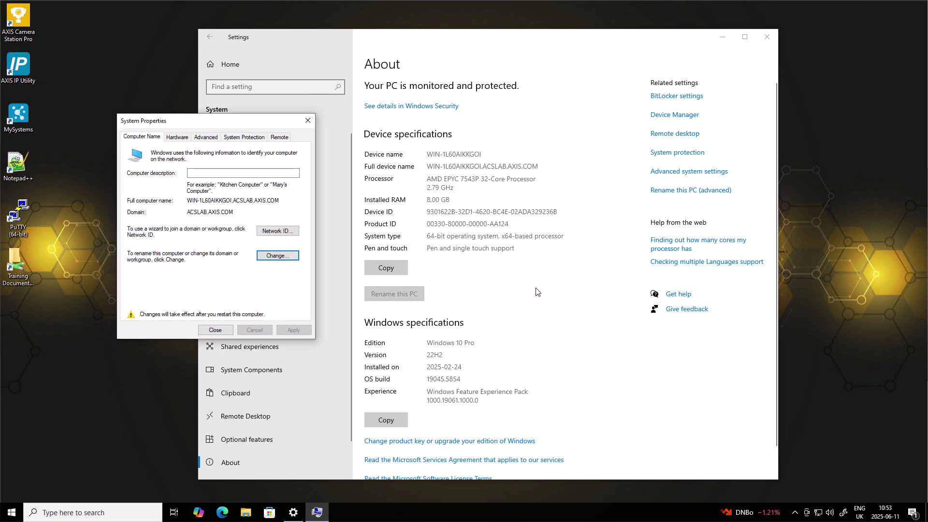
pyautogui.click(217, 331)
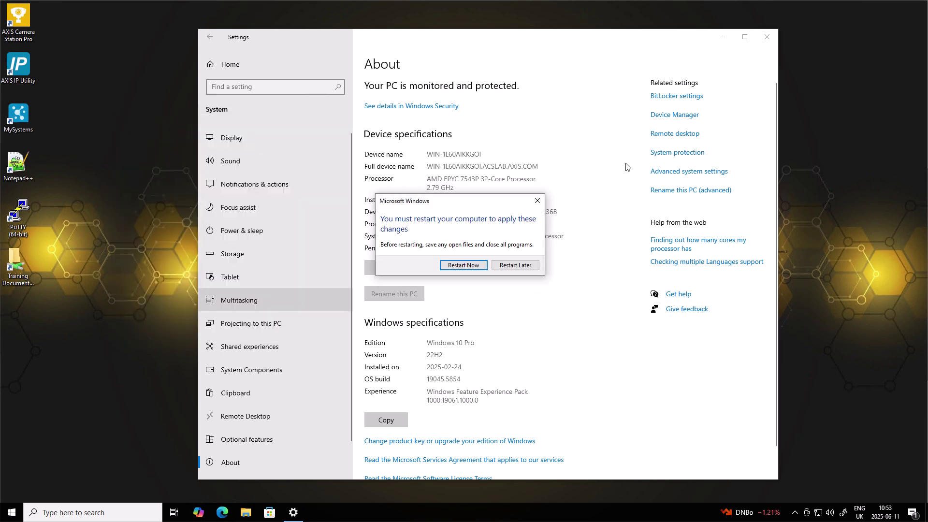
pyautogui.click(445, 267)
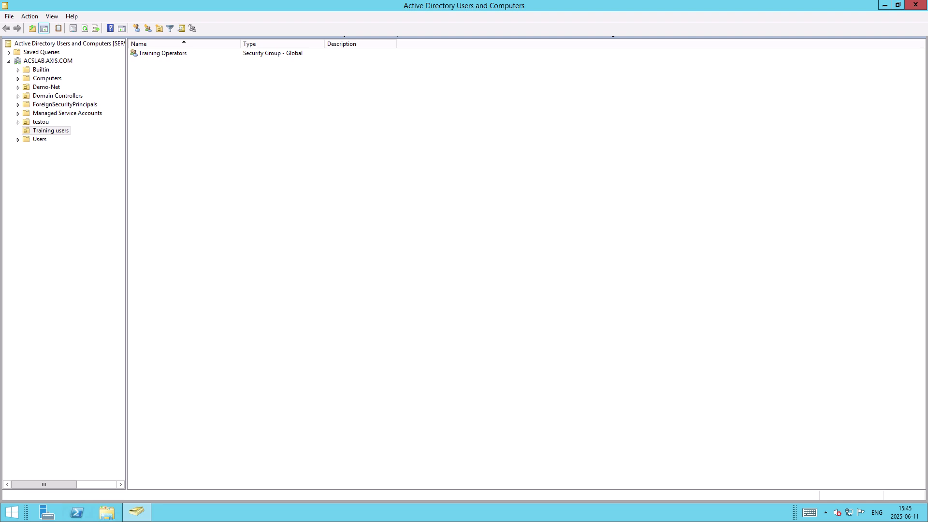
# - Start a new user in Training users, entering the person's first name, last name and logon name
pyautogui.rightClick(143, 75)
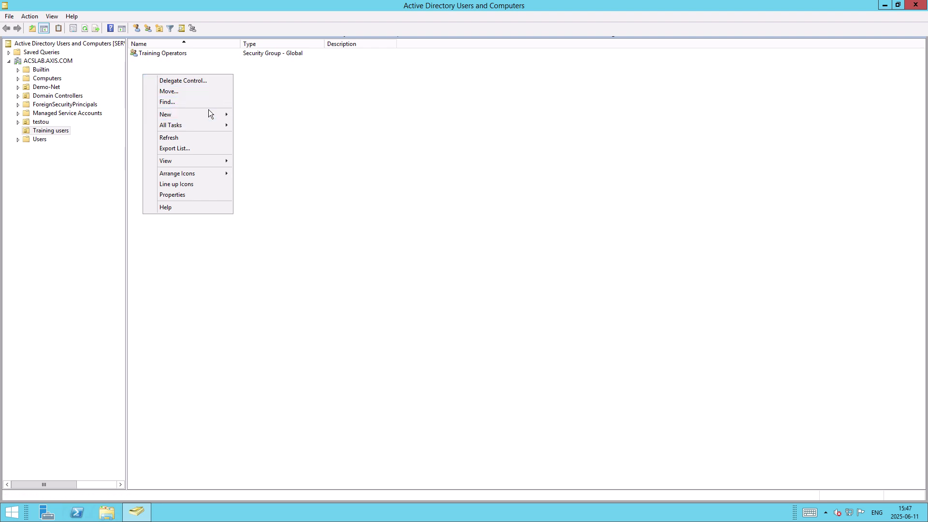
pyautogui.moveTo(209, 113)
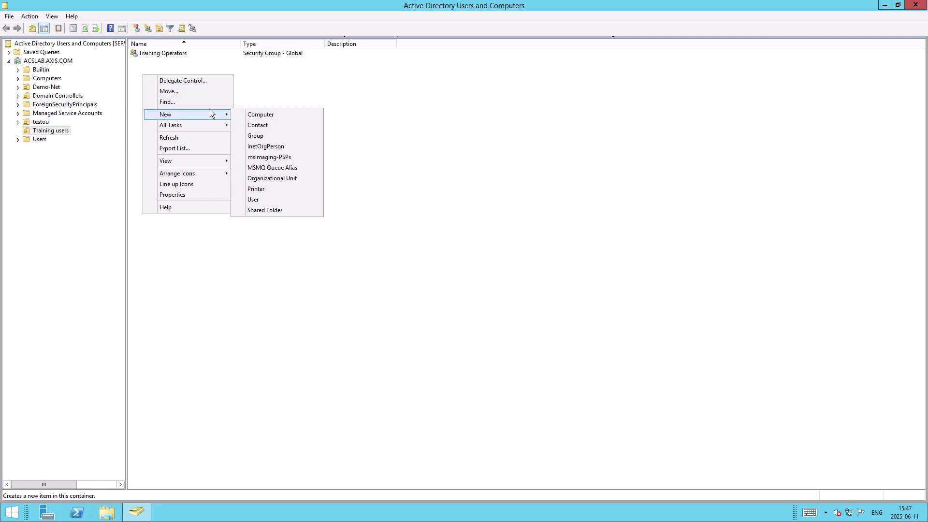
pyautogui.click(258, 203)
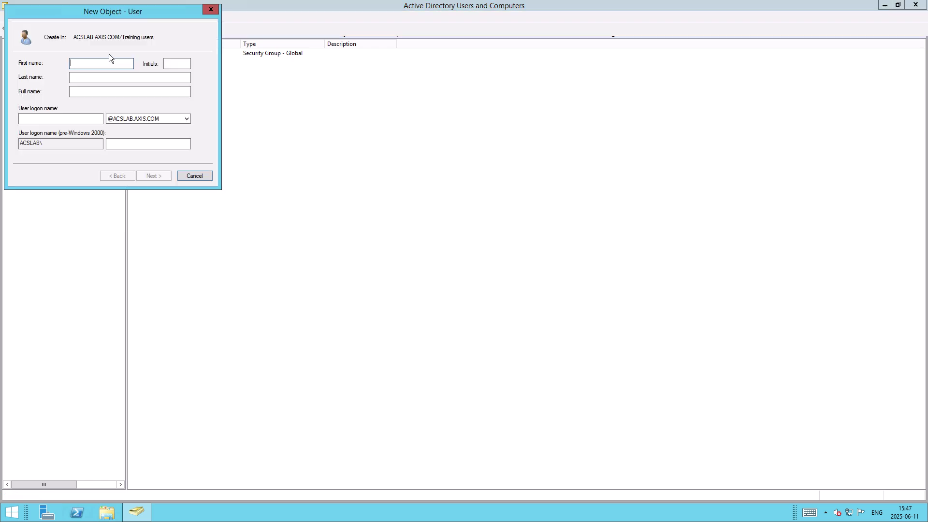
pyautogui.press('Tab')
pyautogui.press('Tab')
pyautogui.press('Tab')
pyautogui.press('Tab')
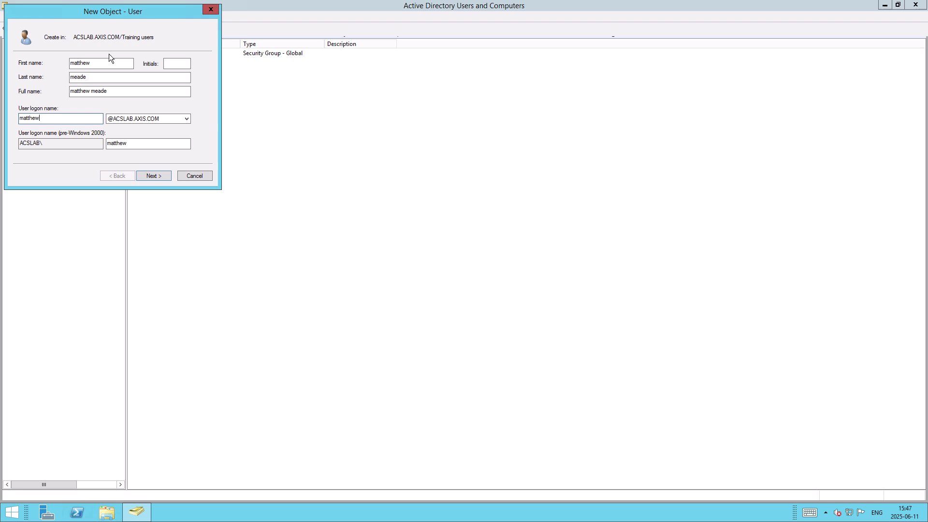
pyautogui.click(150, 175)
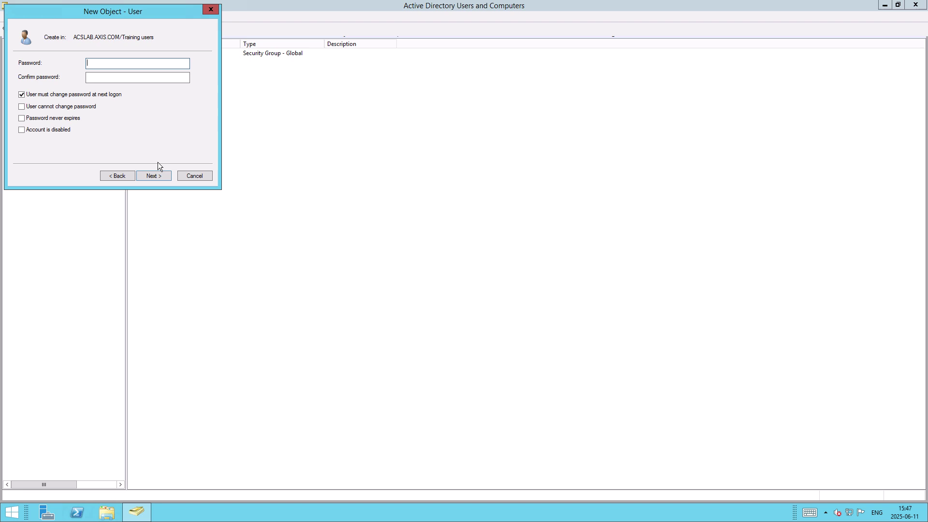
# - Set and confirm the password, with no change required at next logon and never expiring, then create the account
pyautogui.write('••••••••••')
pyautogui.press('Tab')
pyautogui.write('••••••••••')
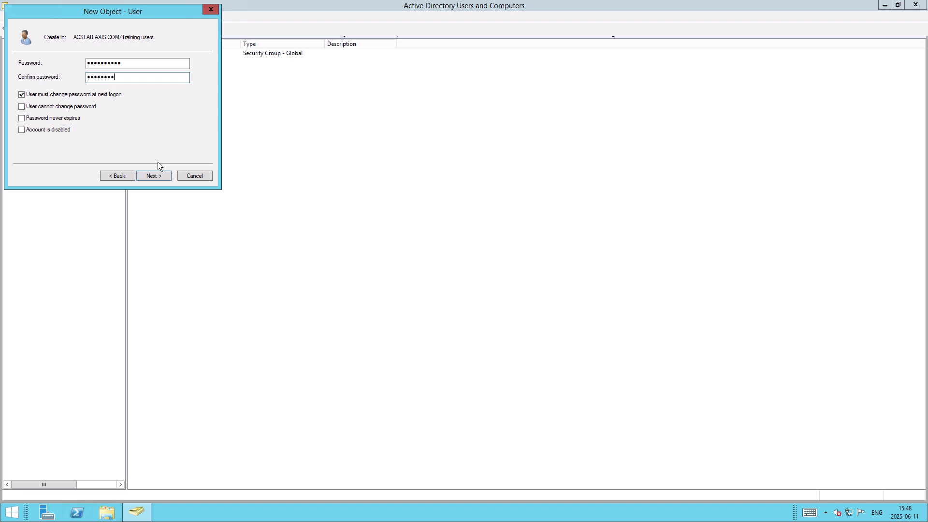
pyautogui.click(58, 98)
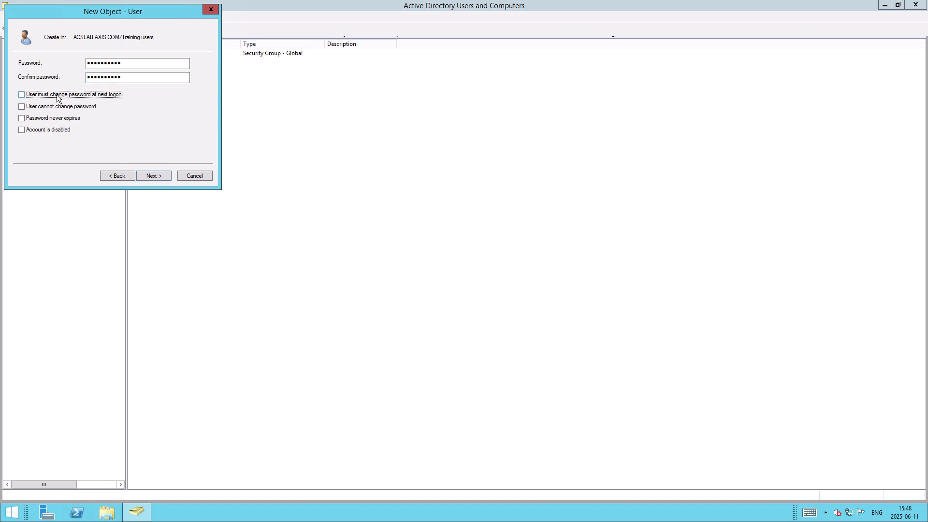
pyautogui.click(69, 120)
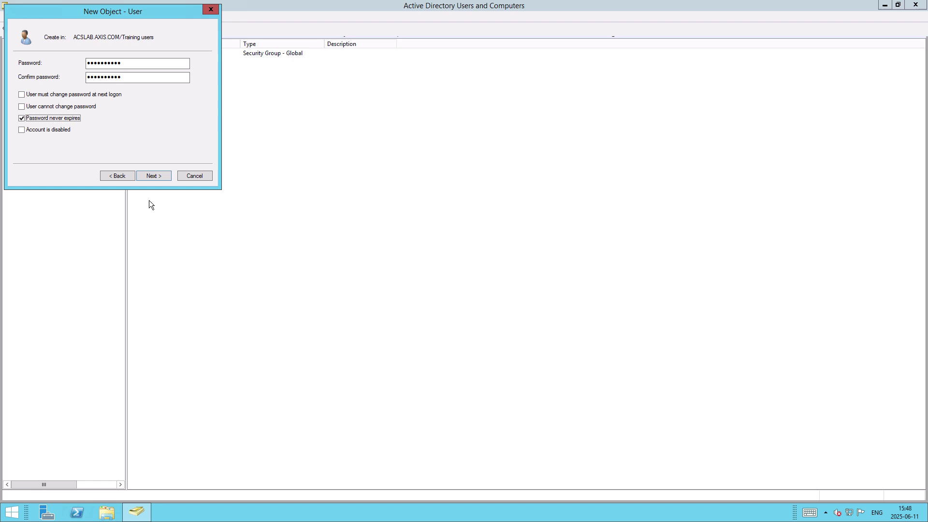
pyautogui.click(156, 175)
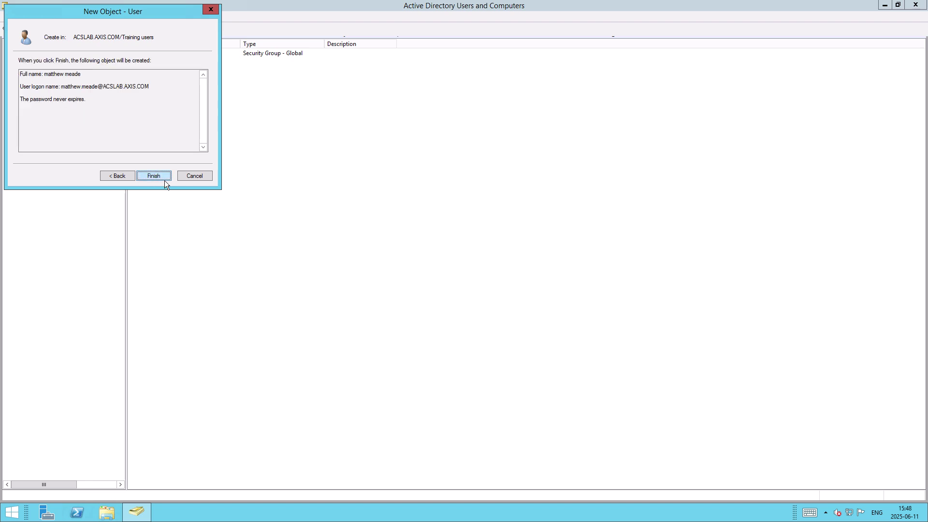
pyautogui.click(154, 175)
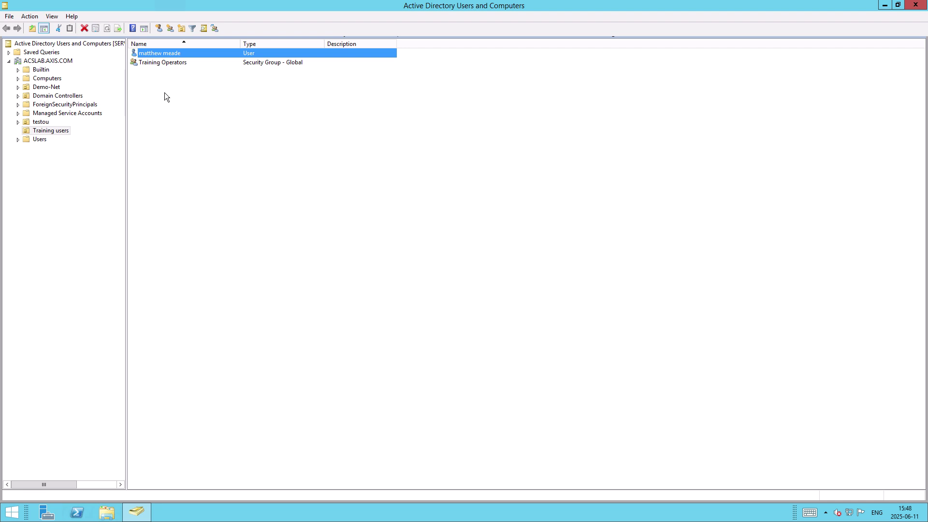
# - Add the new user account to Training Operators' Members list, then apply and close the group properties
pyautogui.doubleClick(163, 67)
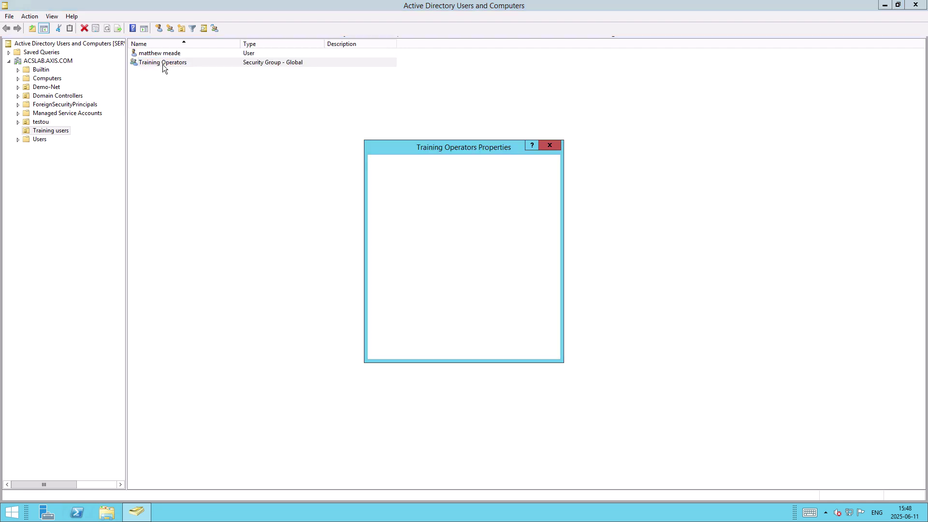
pyautogui.click(414, 163)
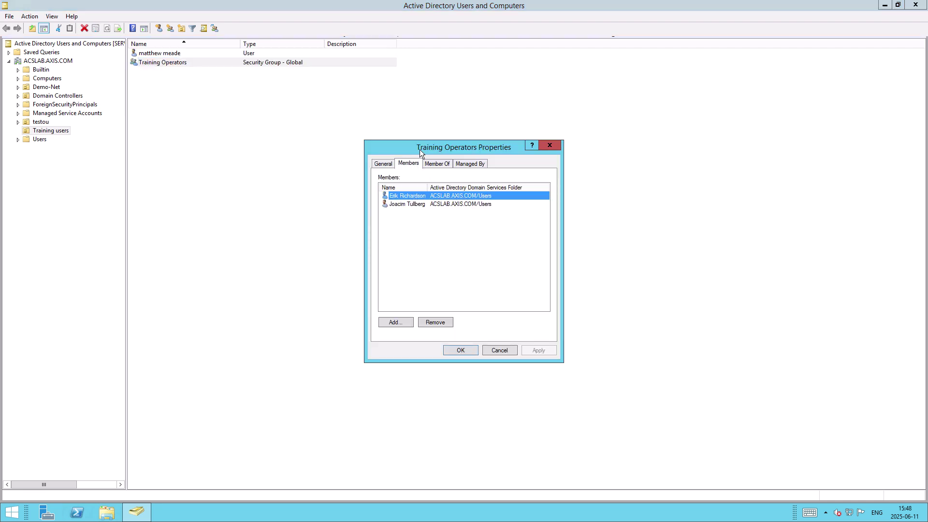
pyautogui.moveTo(420, 150); pyautogui.dragTo(211, 165)
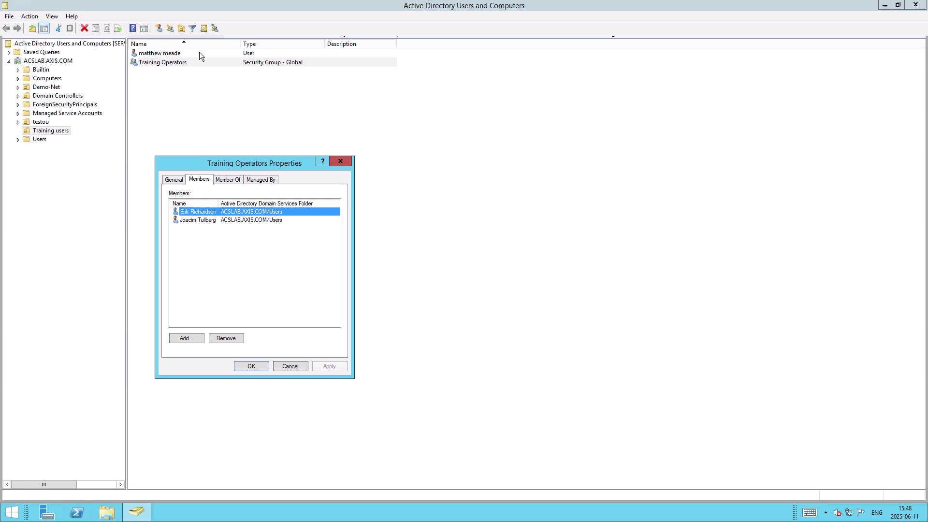
pyautogui.click(179, 340)
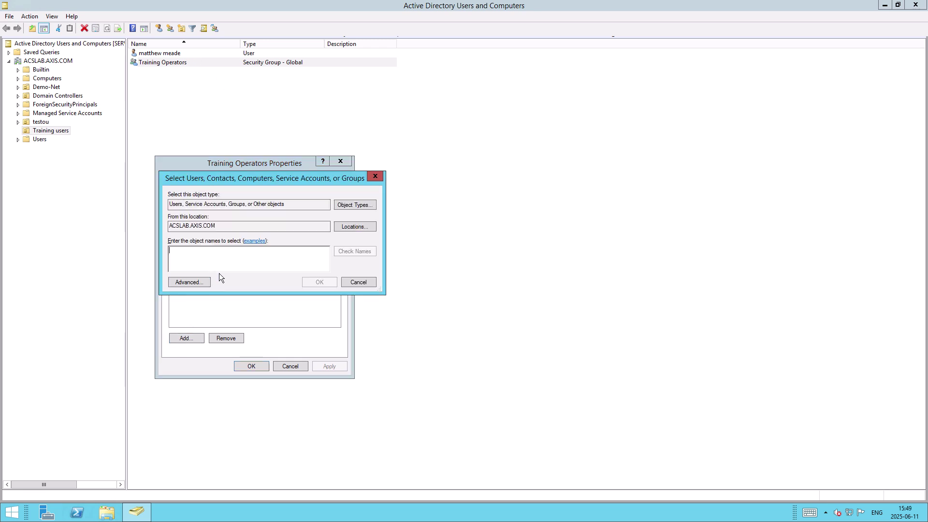
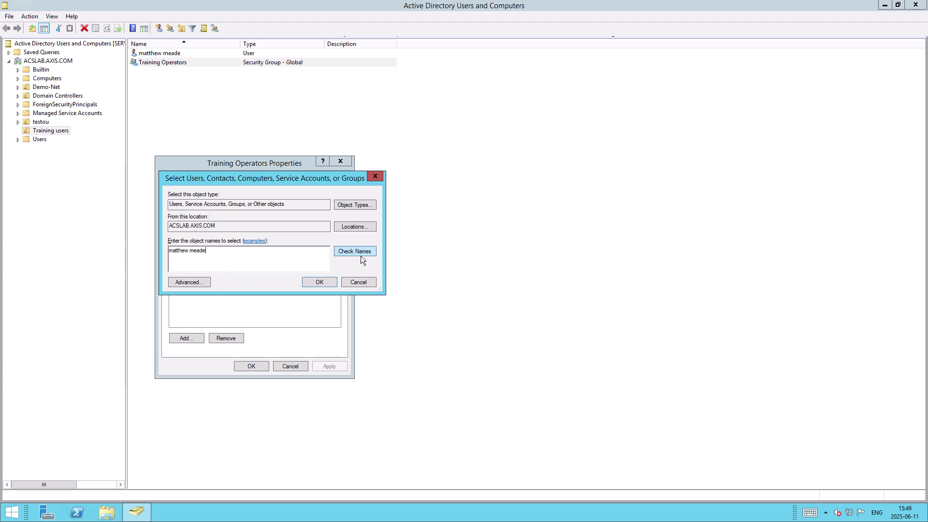
pyautogui.click(361, 254)
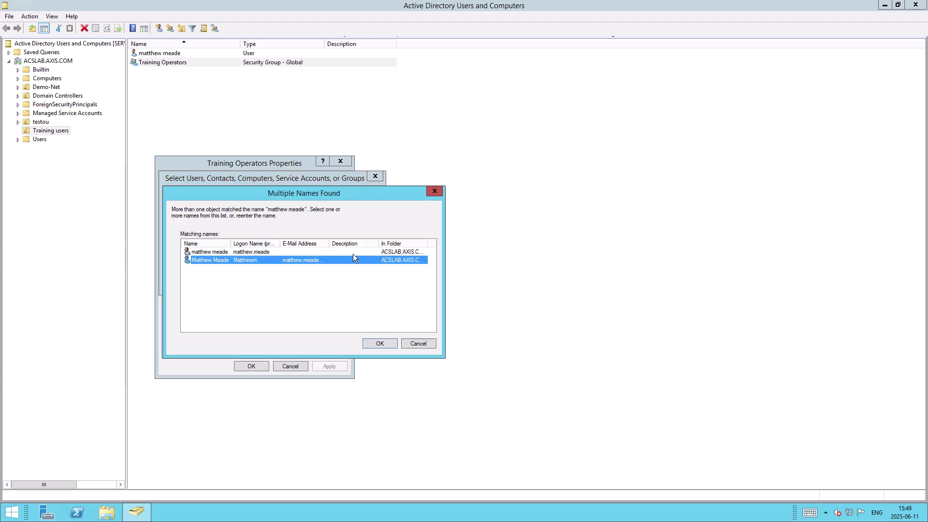
pyautogui.click(380, 343)
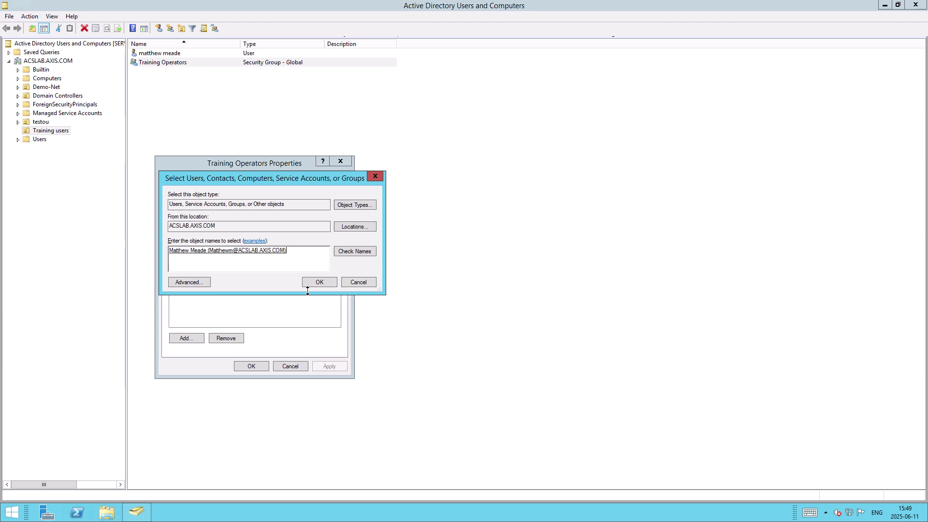
pyautogui.click(319, 282)
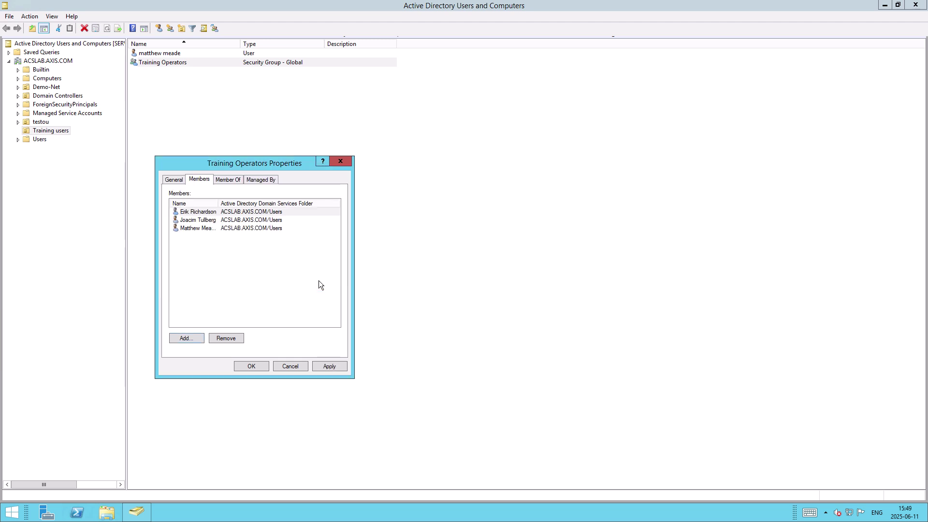
pyautogui.click(330, 366)
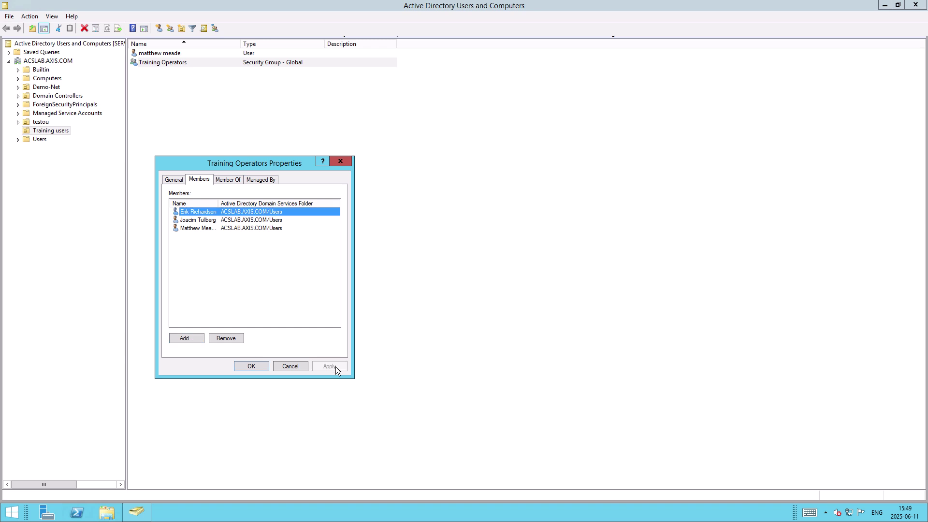
pyautogui.click(252, 367)
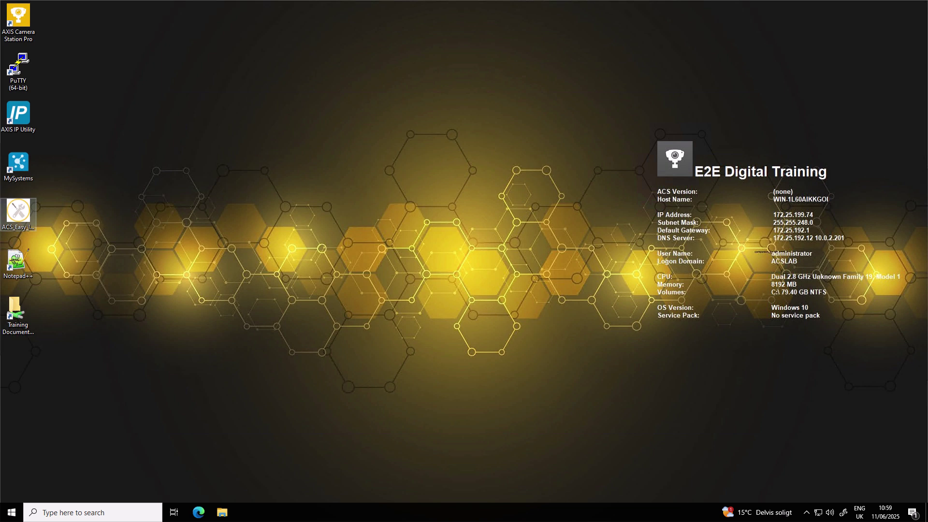
# - Launch AXIS Camera Station Pro, log in to the local server, and show Configuration > Security > User permissions
pyautogui.doubleClick(29, 19)
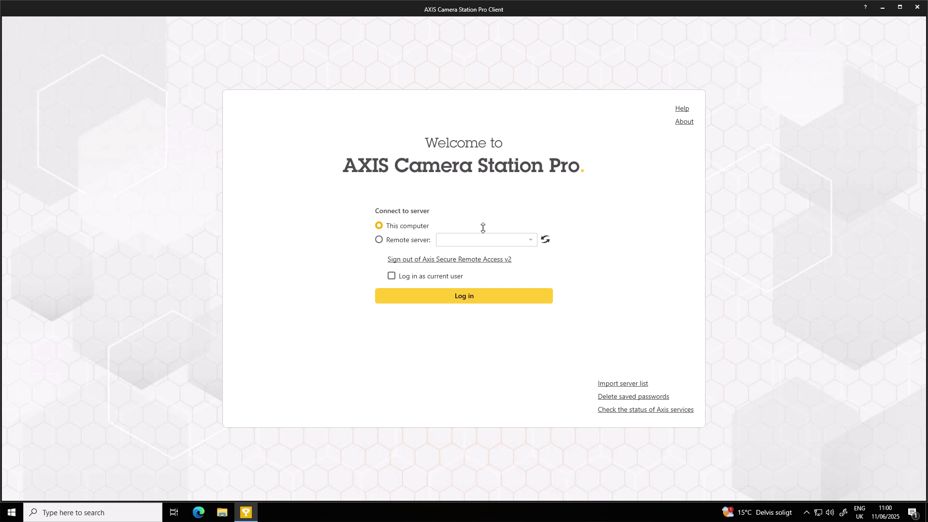
pyautogui.click(461, 300)
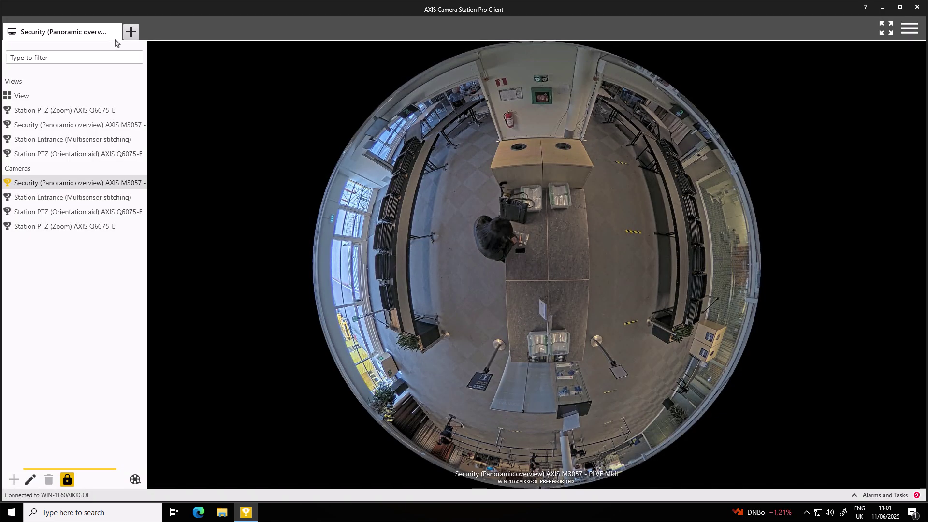
pyautogui.click(131, 32)
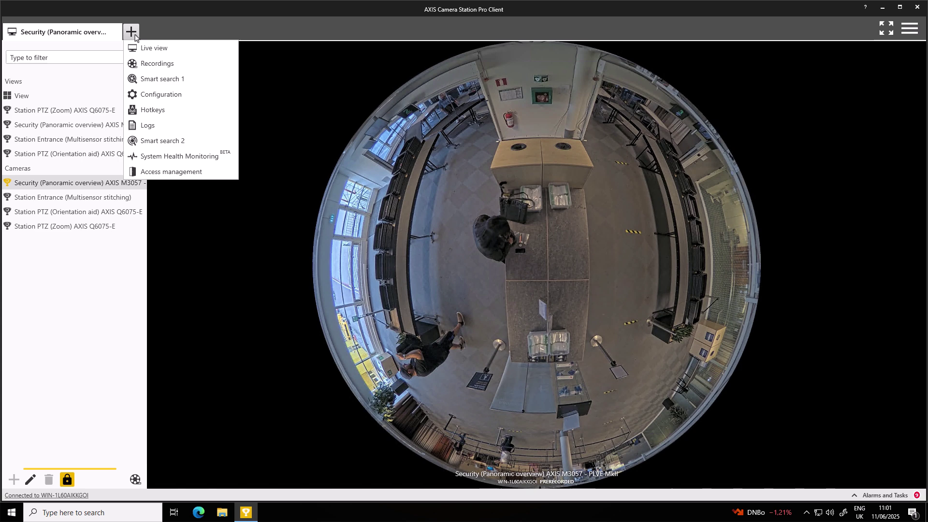
pyautogui.click(178, 96)
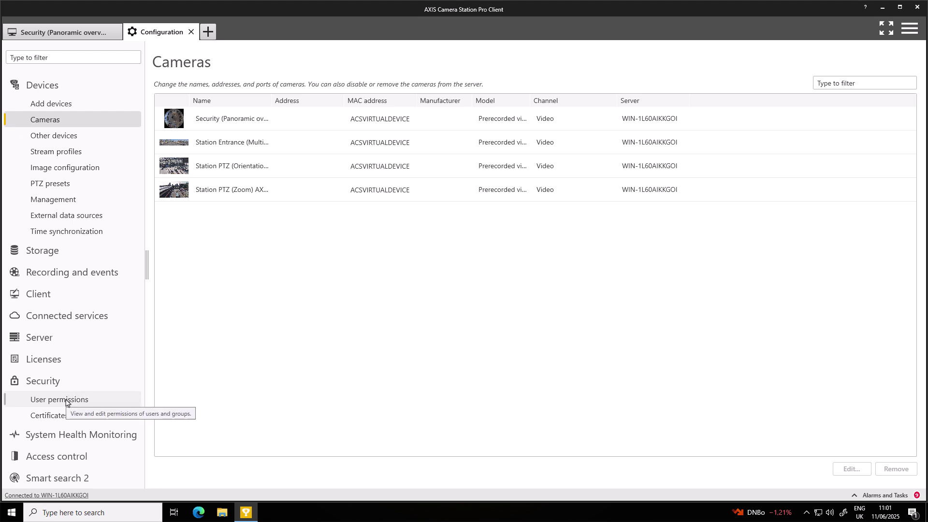
pyautogui.click(70, 404)
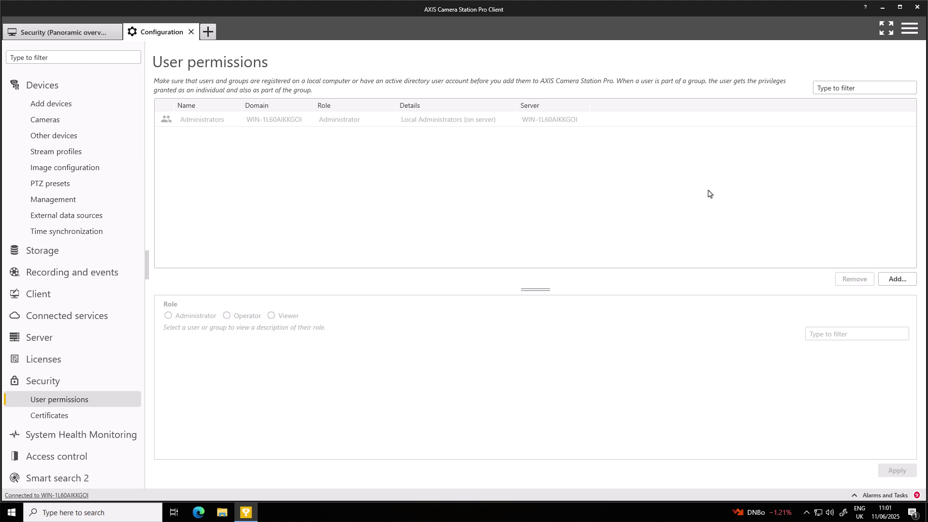
# - Filter users and groups by 'training' and add the Training Operators group to the permissions list
pyautogui.click(897, 279)
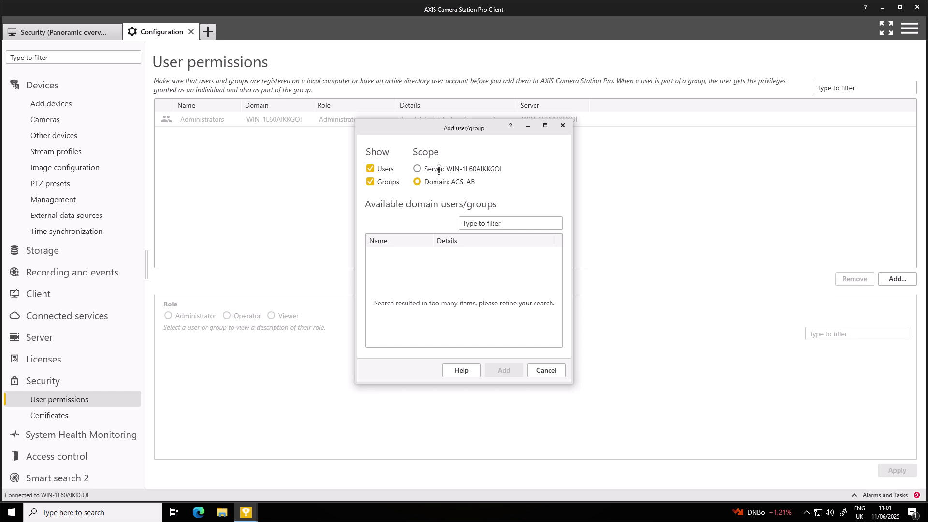
pyautogui.click(481, 224)
pyautogui.write('training')
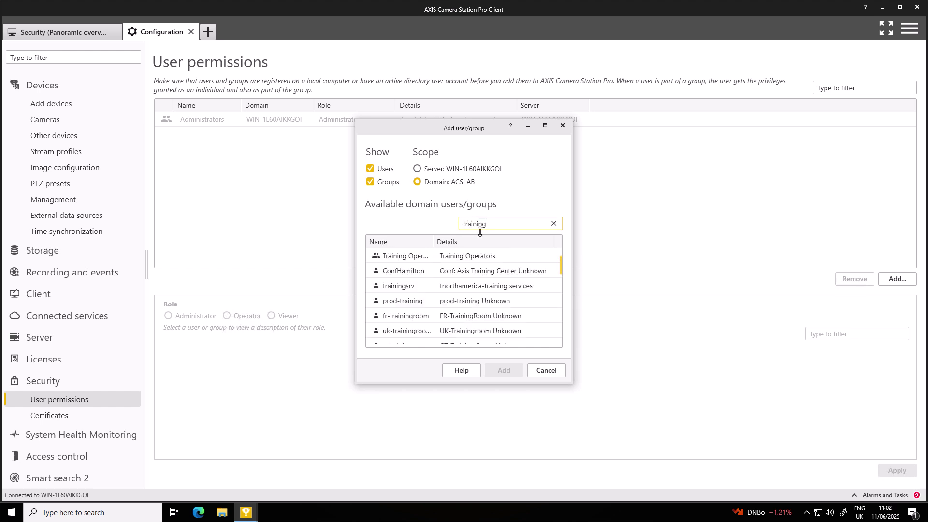
pyautogui.moveTo(436, 240); pyautogui.dragTo(471, 241)
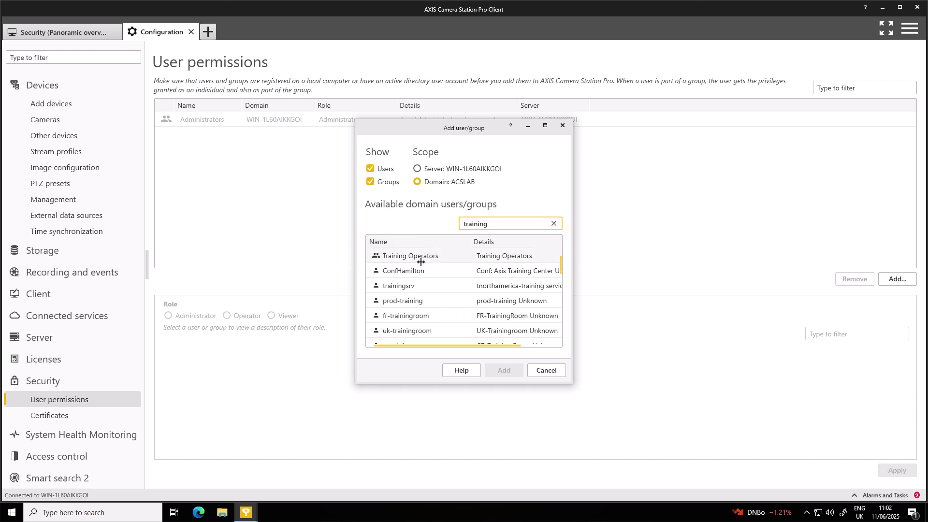
pyautogui.click(390, 261)
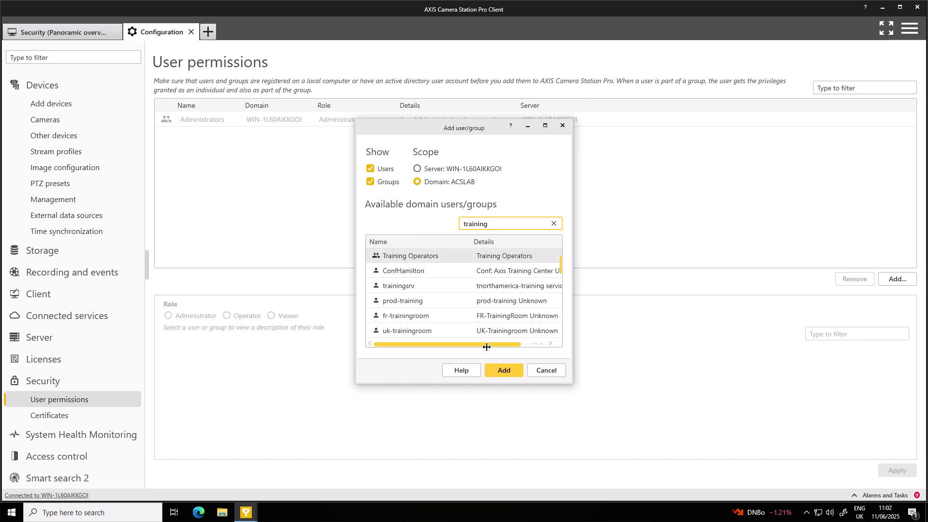
pyautogui.click(498, 371)
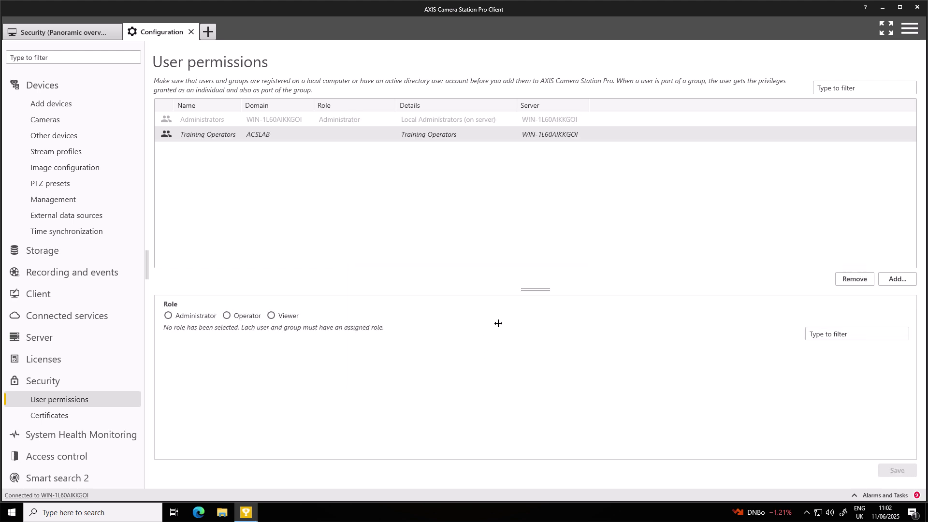
# - Give Training Operators the Operator role with access to all four cameras and the View
pyautogui.click(237, 317)
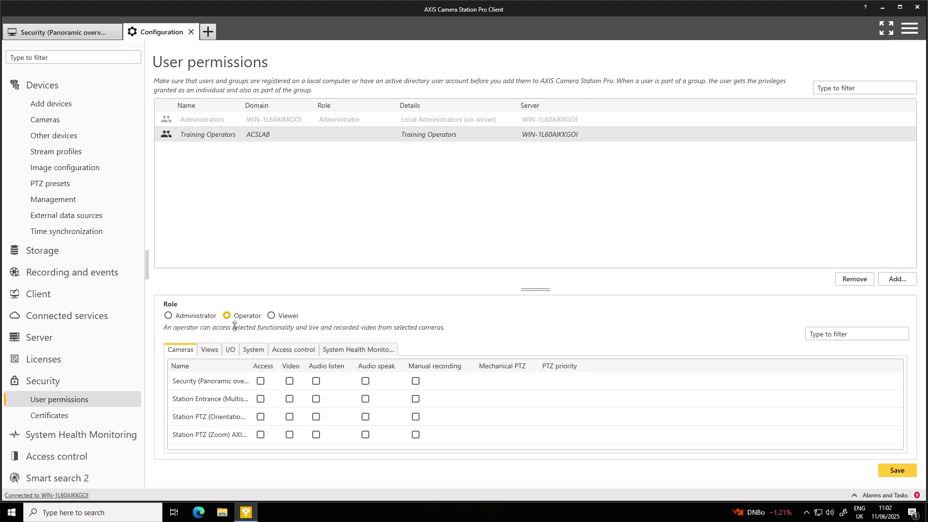
pyautogui.click(261, 382)
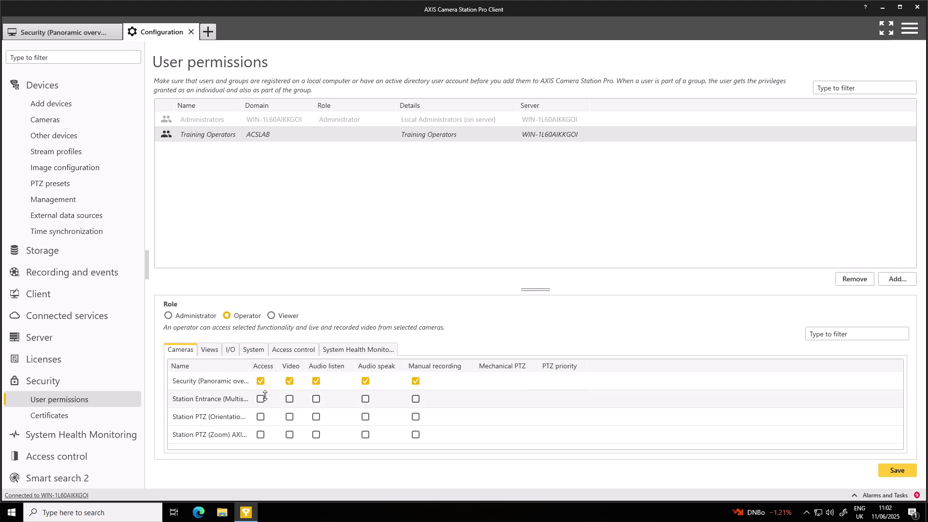
pyautogui.click(262, 399)
pyautogui.click(261, 417)
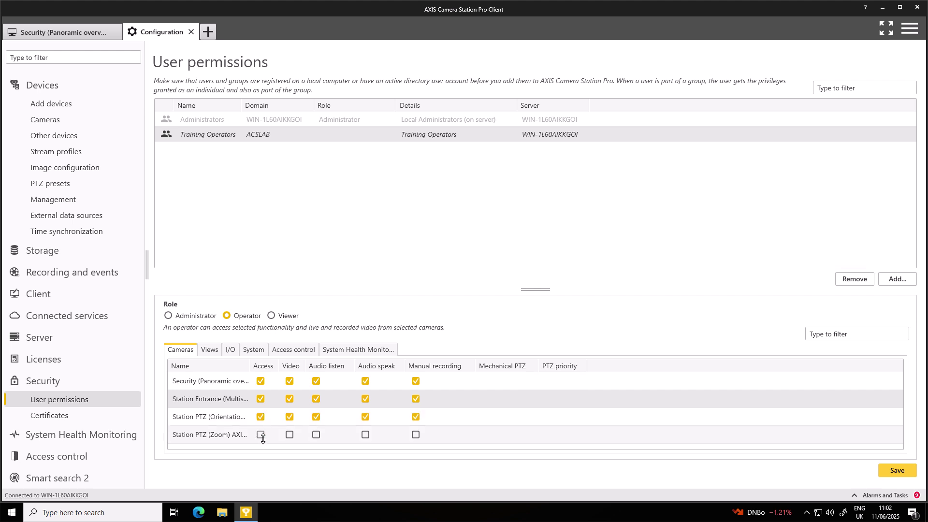
pyautogui.click(261, 435)
pyautogui.click(212, 353)
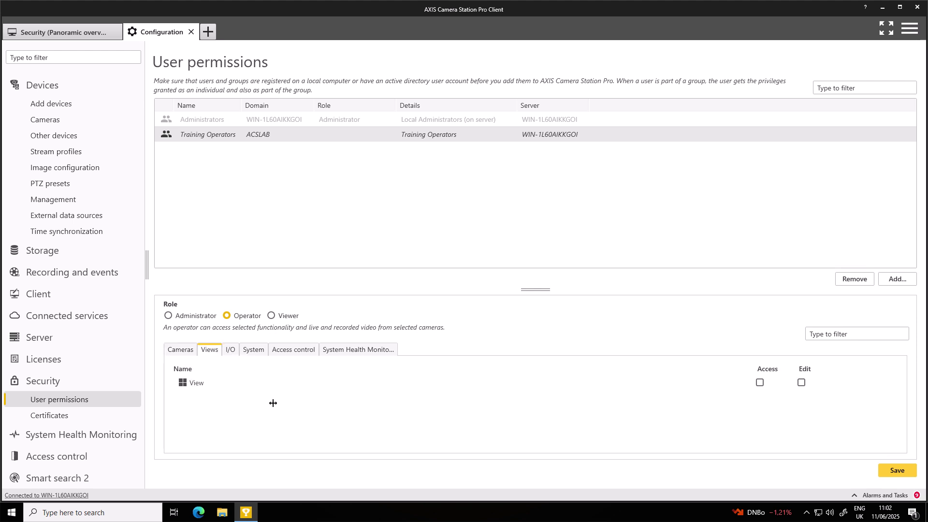
pyautogui.click(757, 384)
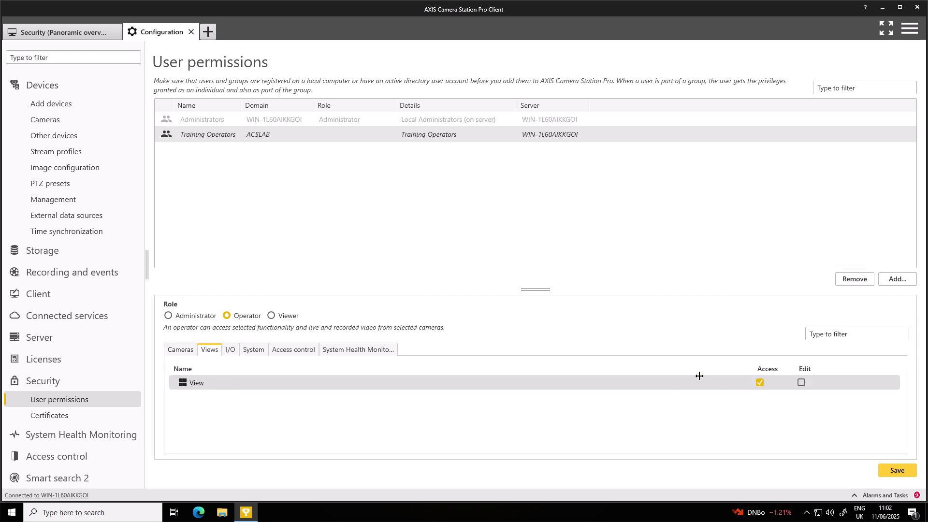
# - Clear the snapshot, export, alarms/tasks/logs, data search and System Health Monitoring permissions
pyautogui.click(254, 350)
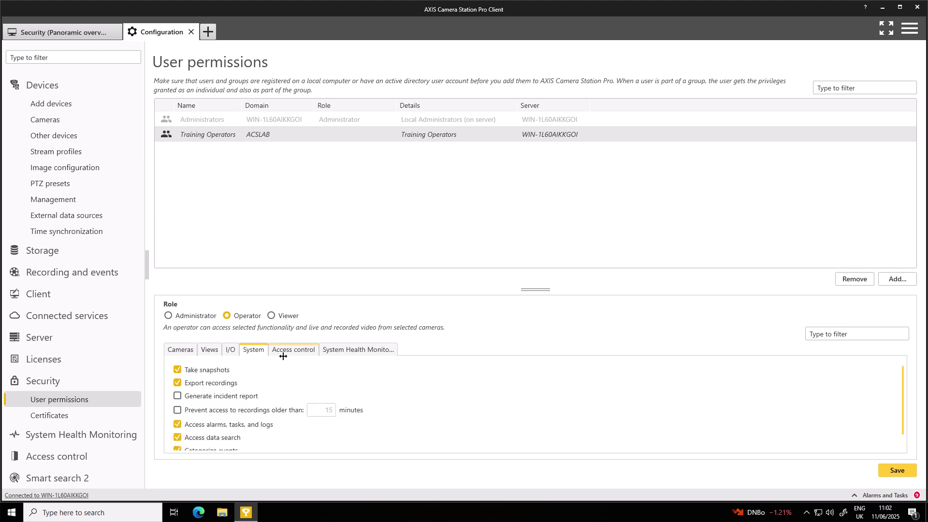
pyautogui.click(177, 370)
pyautogui.click(177, 383)
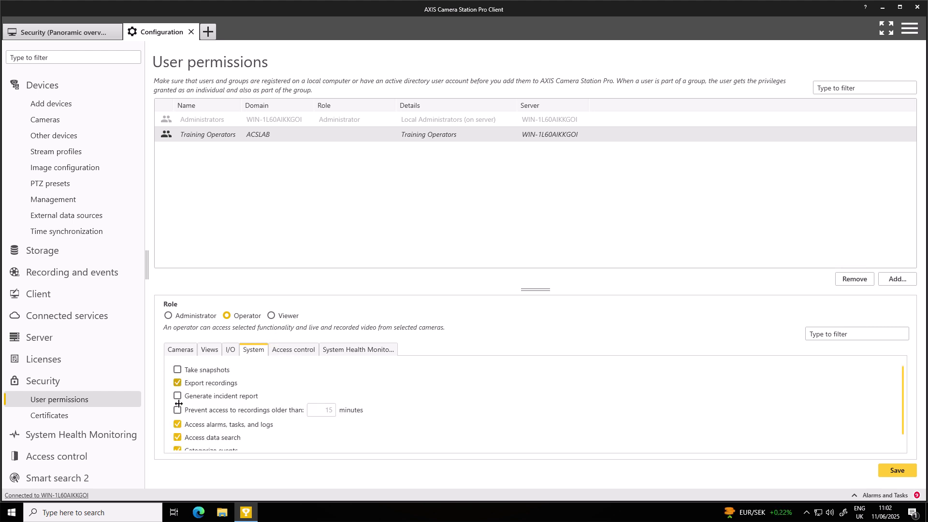
pyautogui.scroll(-1, 198, 411)
pyautogui.click(179, 412)
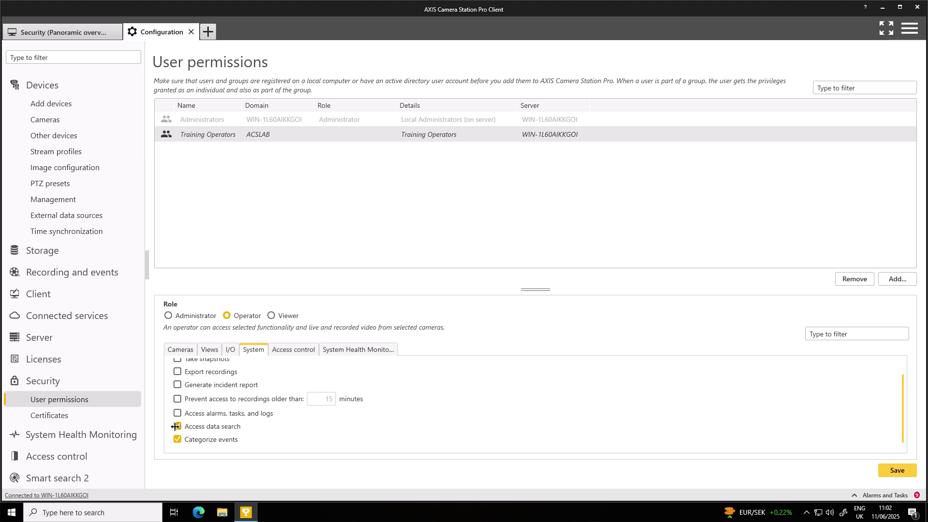
pyautogui.click(176, 426)
pyautogui.click(358, 350)
pyautogui.click(293, 350)
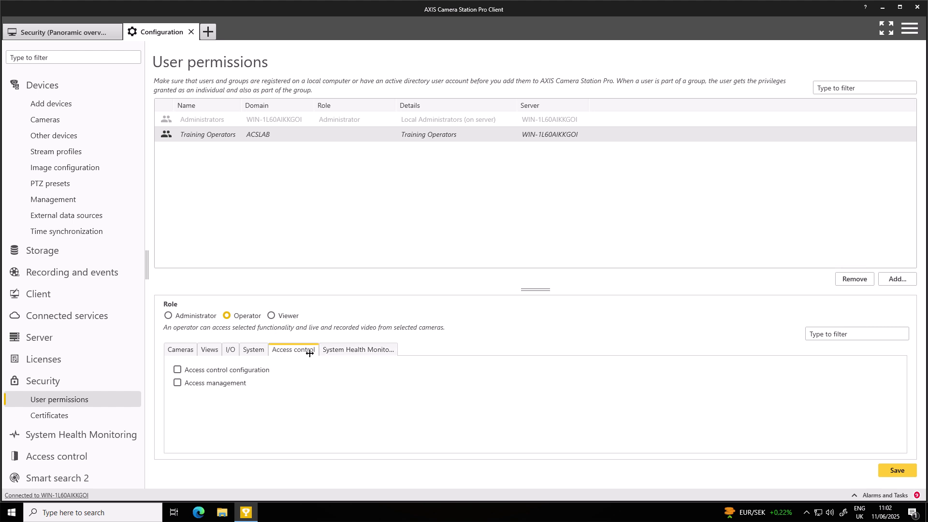
pyautogui.click(349, 350)
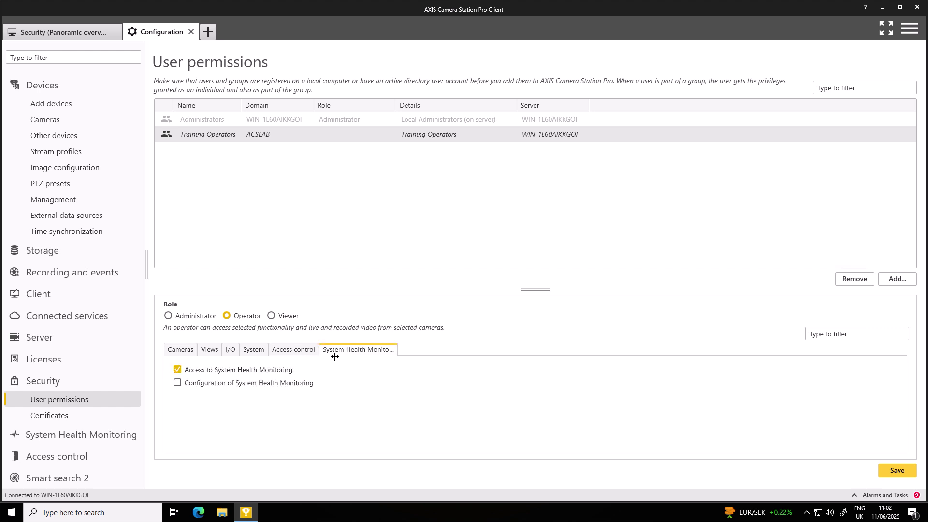
pyautogui.click(209, 371)
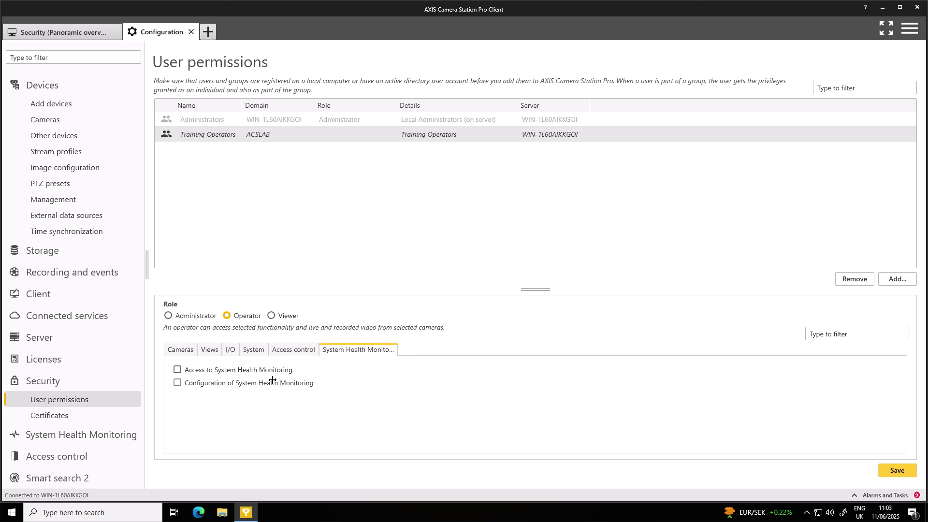